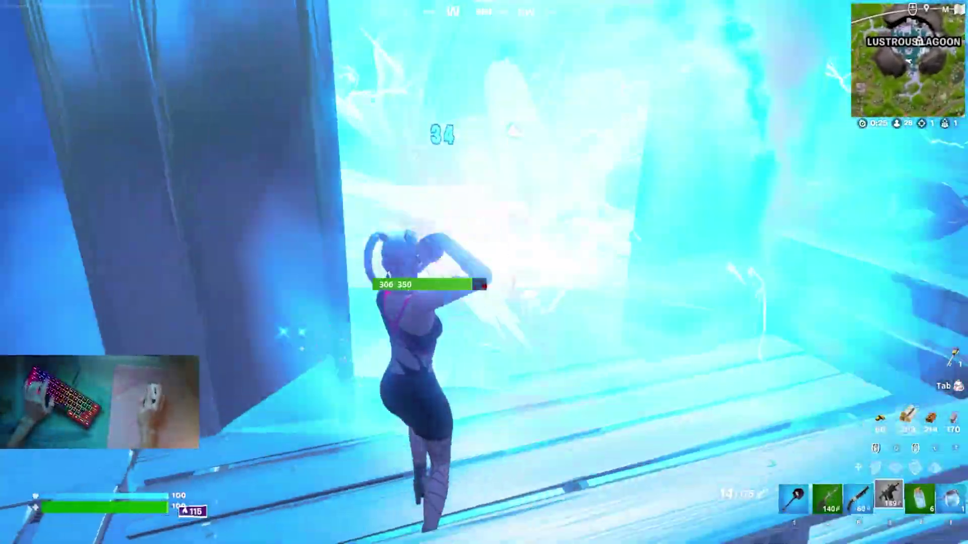
Shoot down the nearby enemy with the burst rifle
left_click(484, 272)
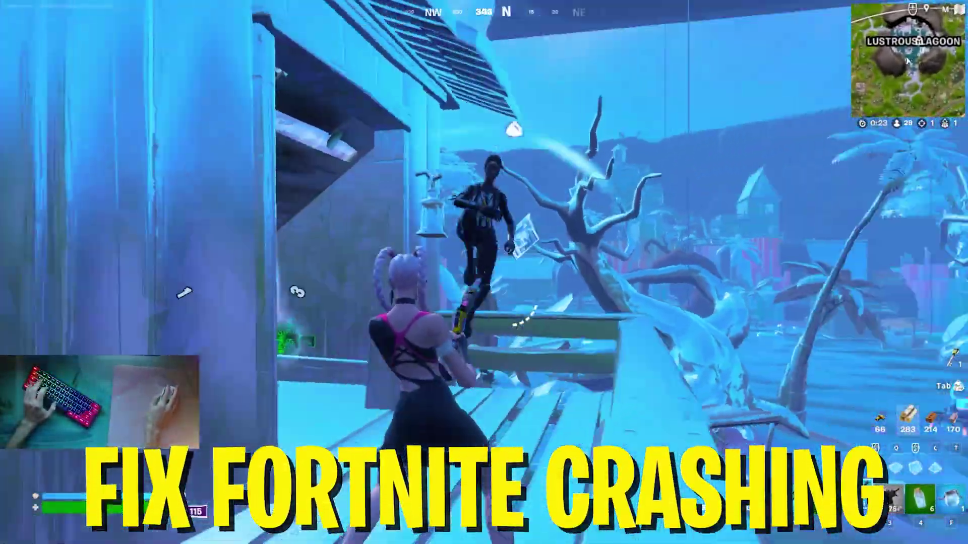
left_click(484, 272)
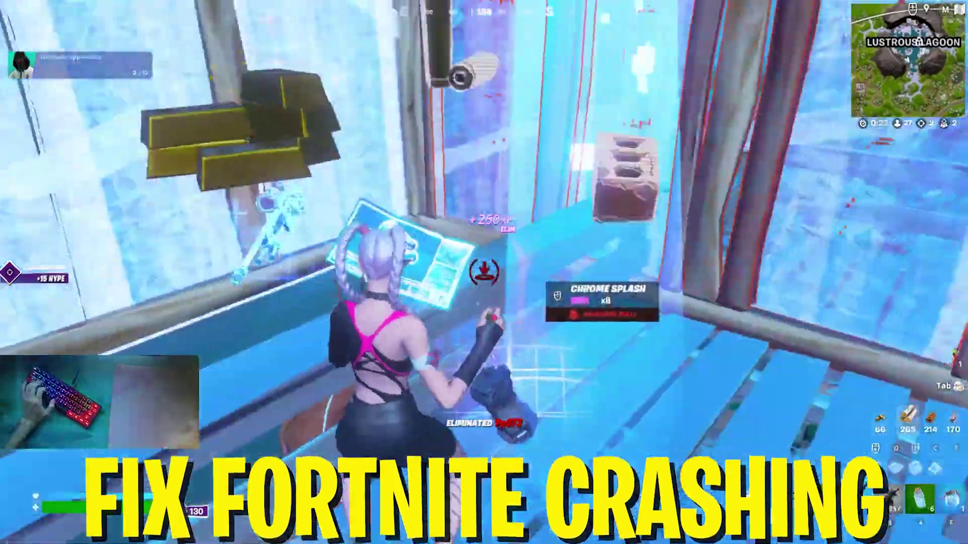
key("1")
left_click(484, 272)
Walk over the dropped loot, equip and reload the lever-action shotgun, then switch to the pickaxe
key("w")
key("b")
key("r")
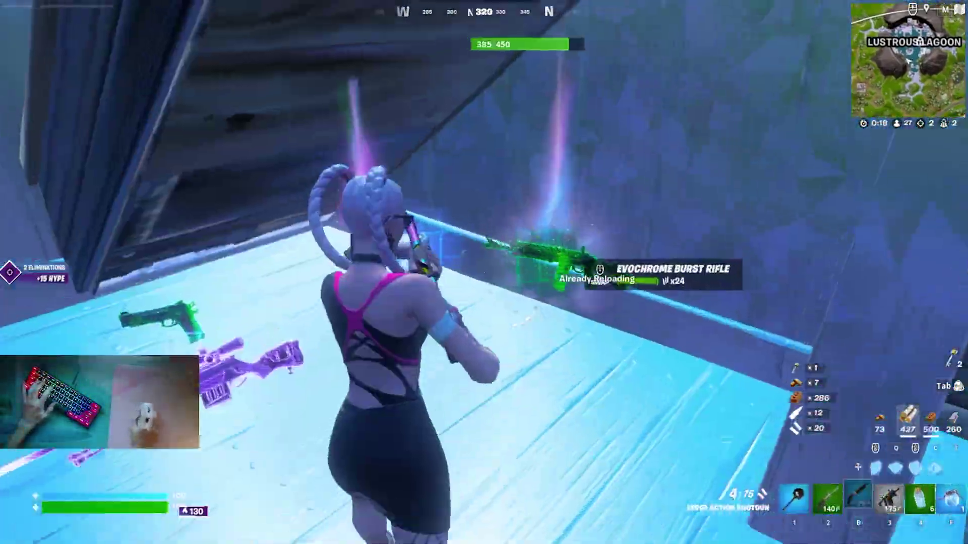
key("w")
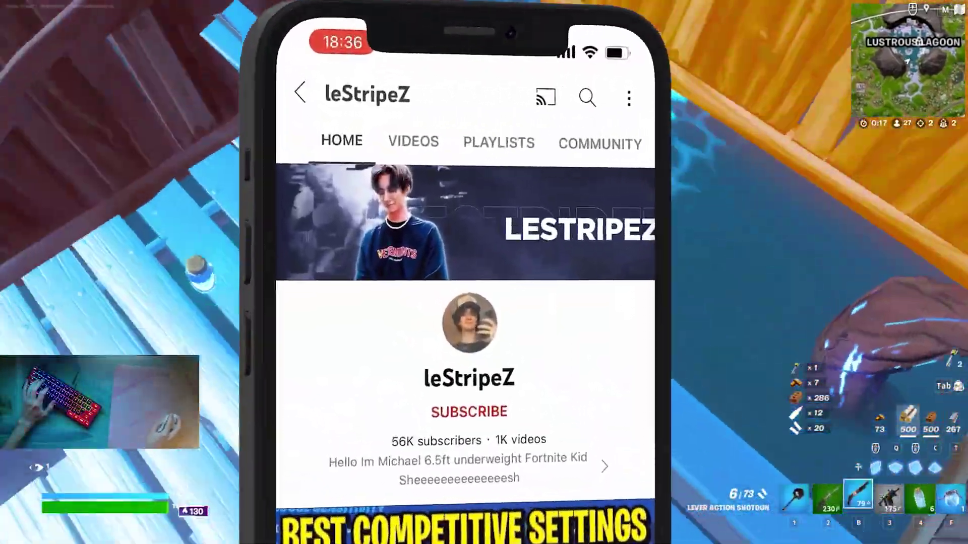
key("1")
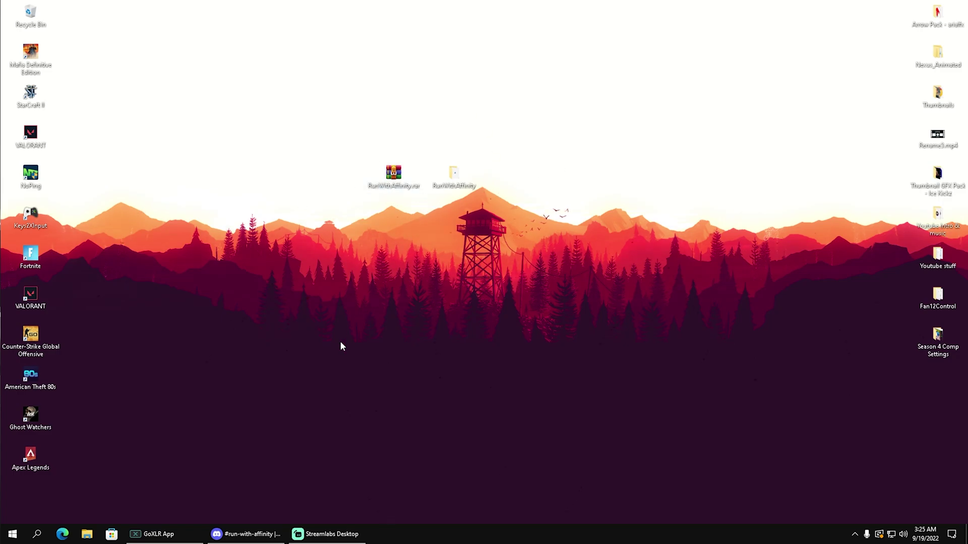
left_click(252, 532)
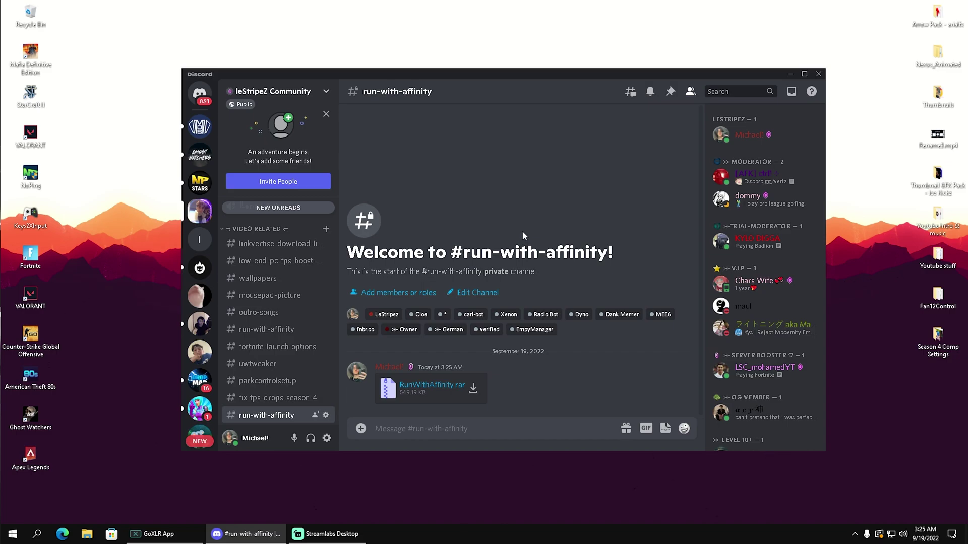
scroll(286, 245, "up", 2)
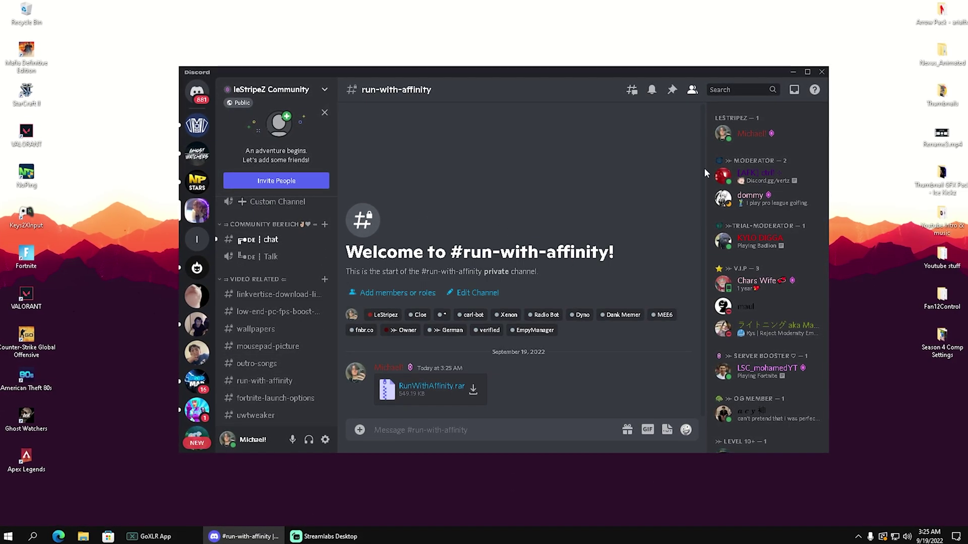
left_click(735, 89)
type("run")
left_click(715, 154)
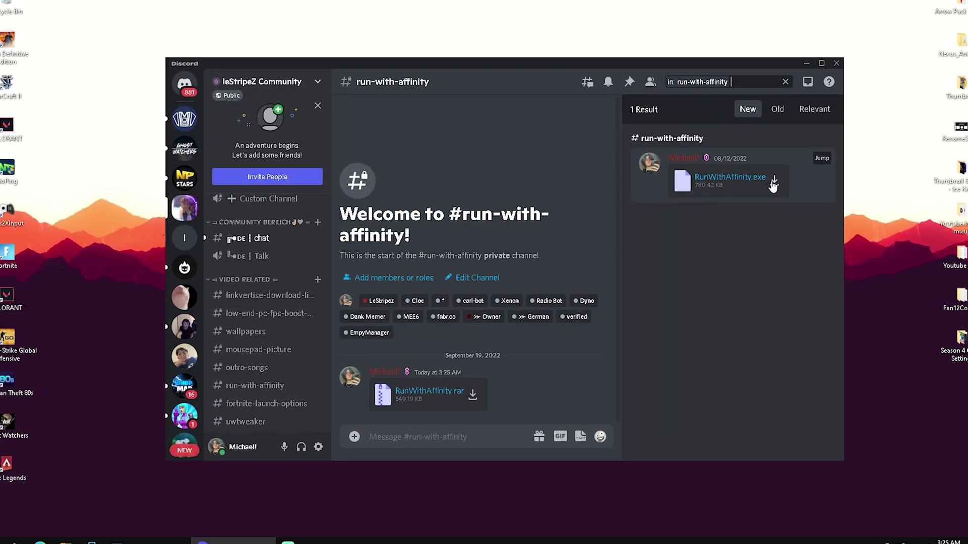
Close Discord and extract the RunWithAffinity .rar archive on the desktop
left_click(838, 62)
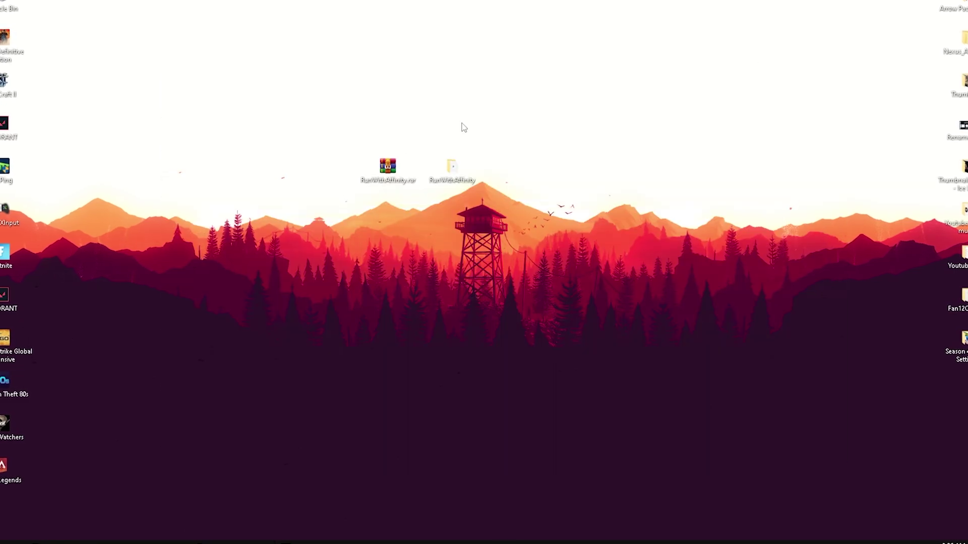
right_click(393, 170)
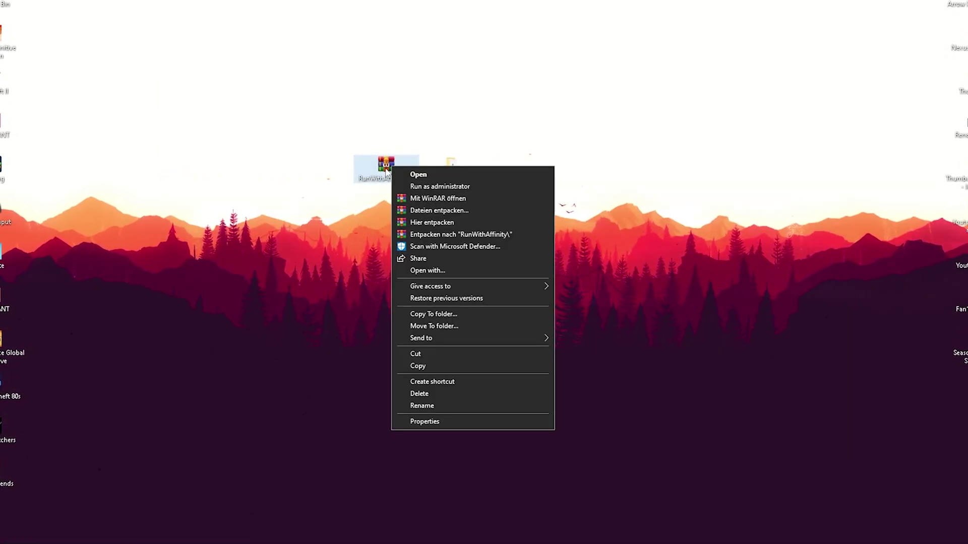
left_click(413, 209)
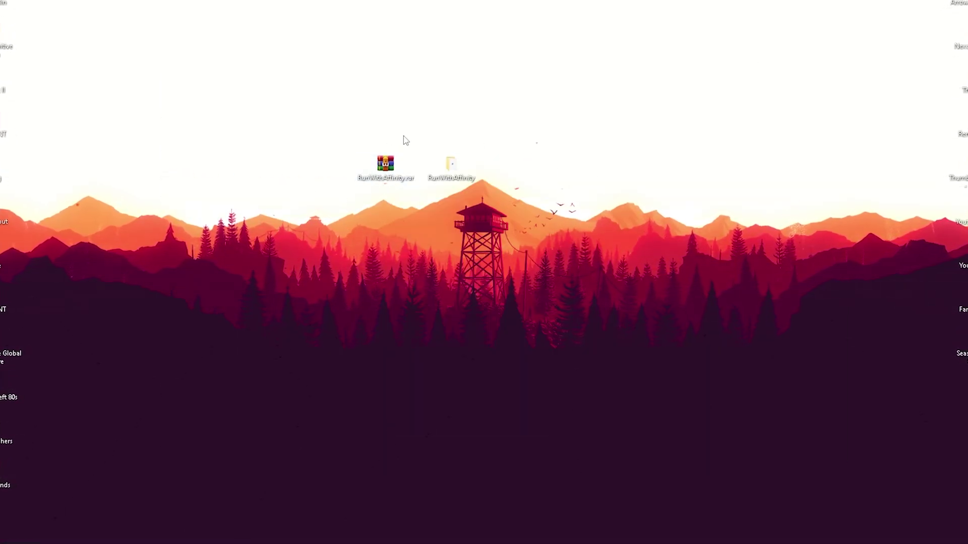
Launch RunWithAffinity.exe from the extracted RunWithAffinity folder, then close the folder window
double_click(451, 166)
left_click_drag(579, 48, 457, 48)
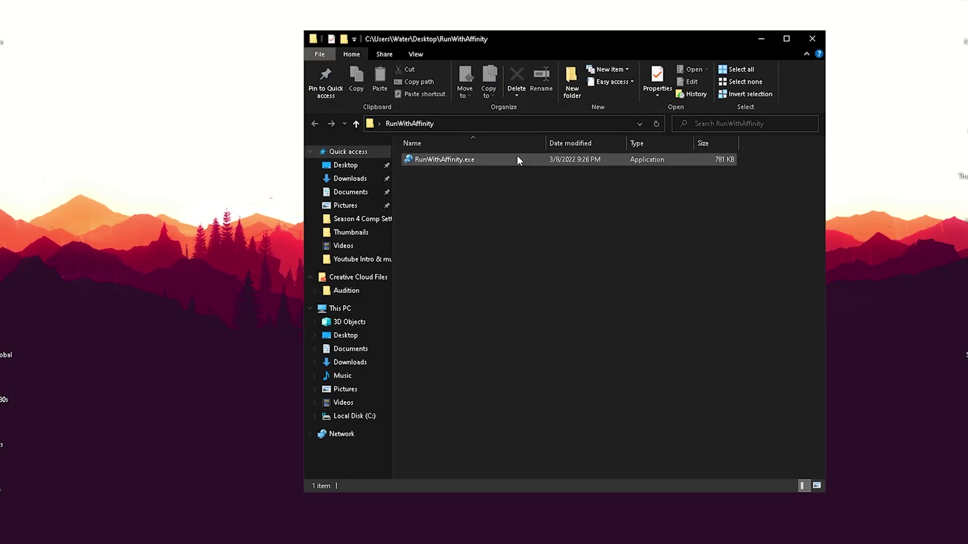
double_click(460, 161)
left_click(808, 39)
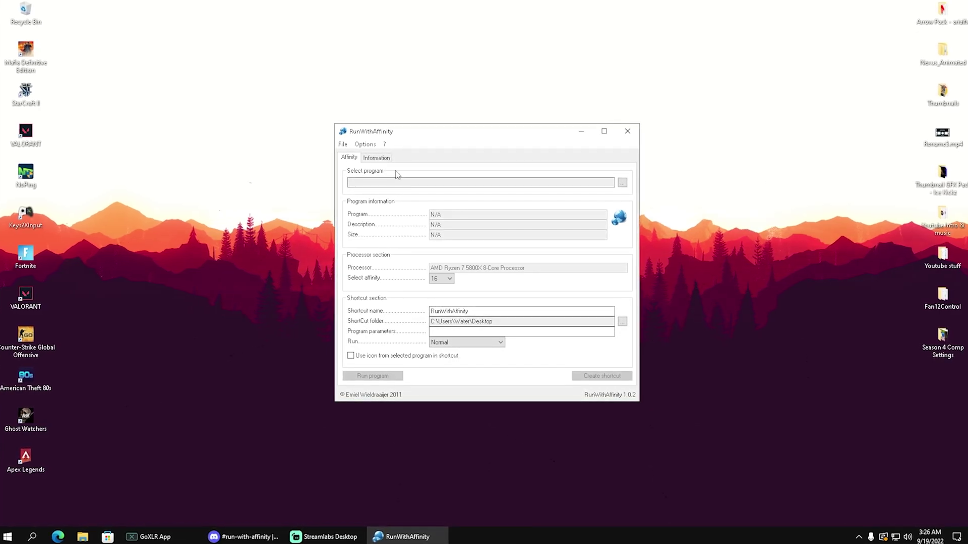
Select FortniteClient-Win64-Shipping.exe from C:\Program Files\Epic Games\Fortnite\FortniteGame\Binaries\Win64 as the target
left_click(621, 183)
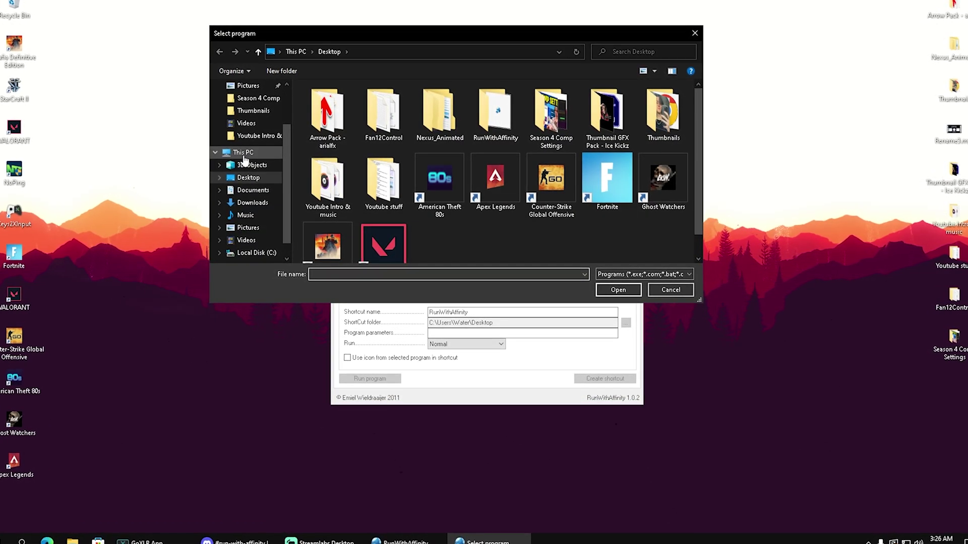
left_click(244, 153)
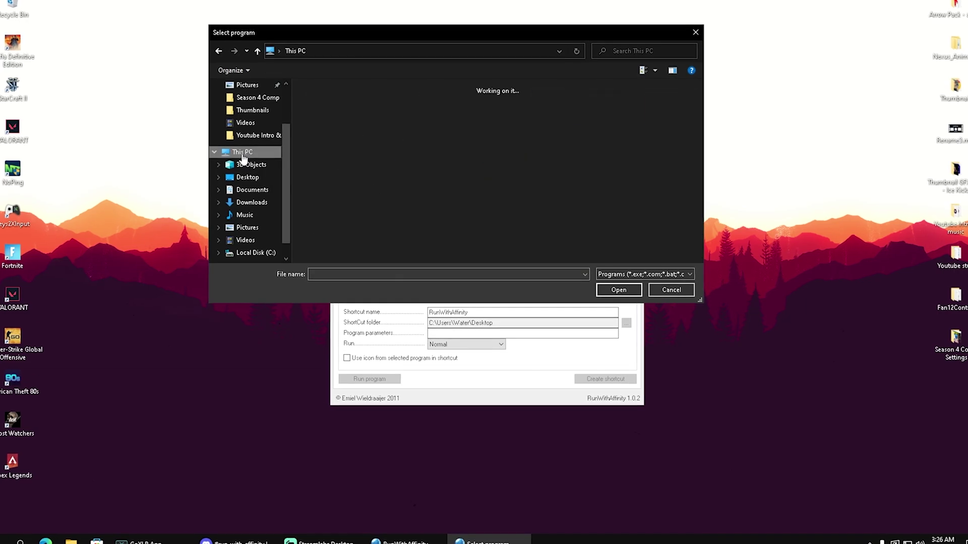
double_click(337, 216)
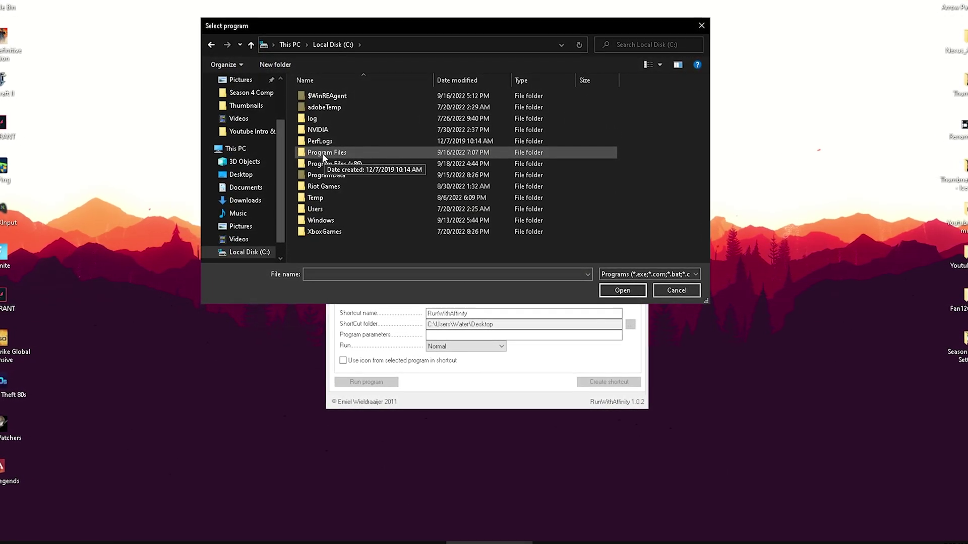
double_click(323, 154)
double_click(320, 152)
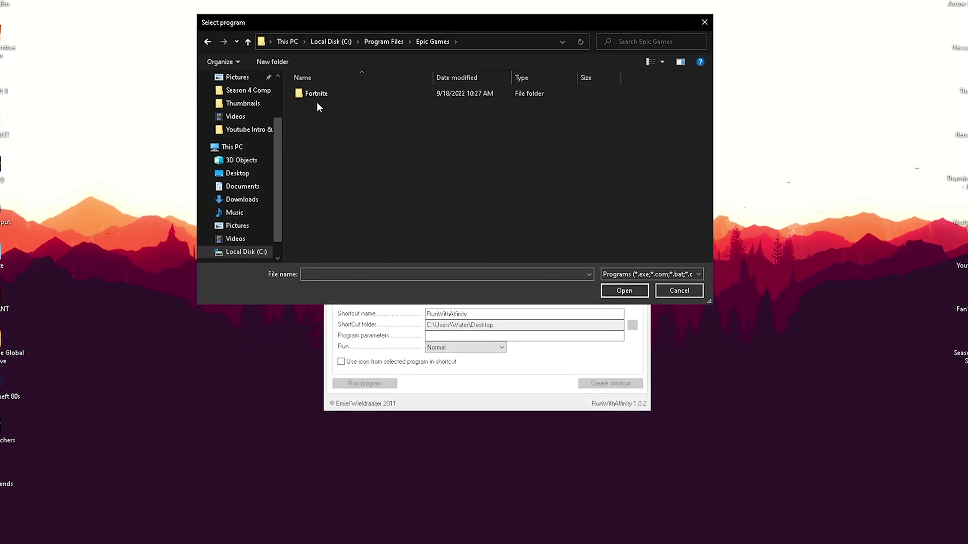
double_click(316, 95)
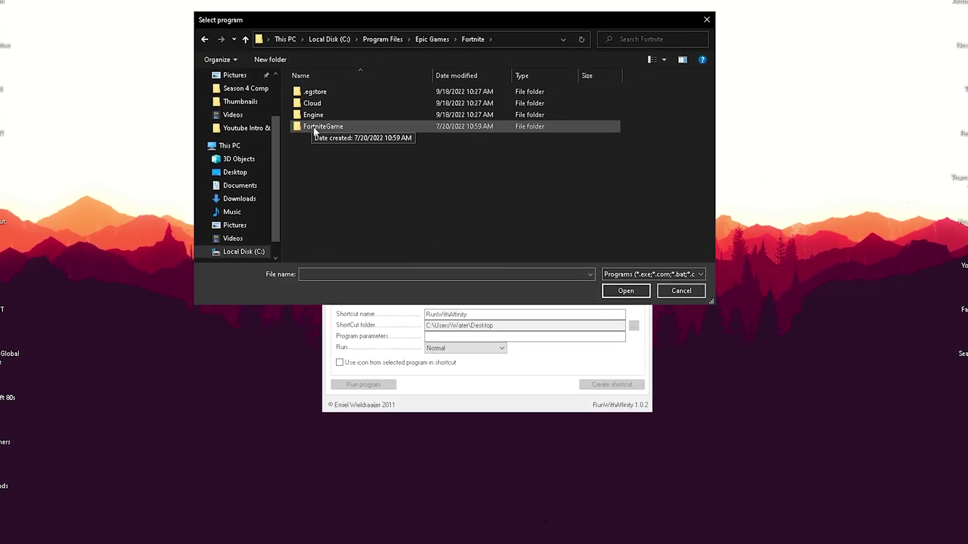
double_click(313, 126)
double_click(312, 91)
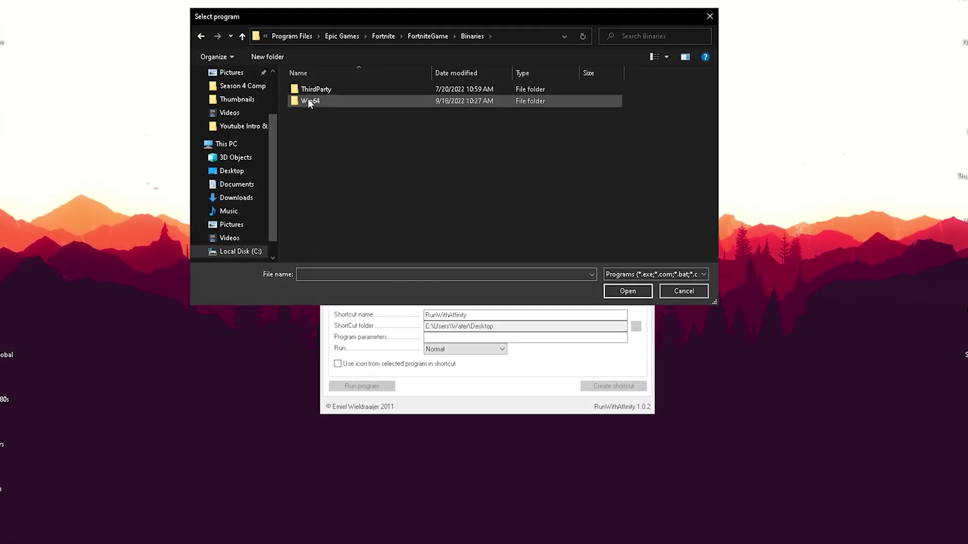
double_click(308, 101)
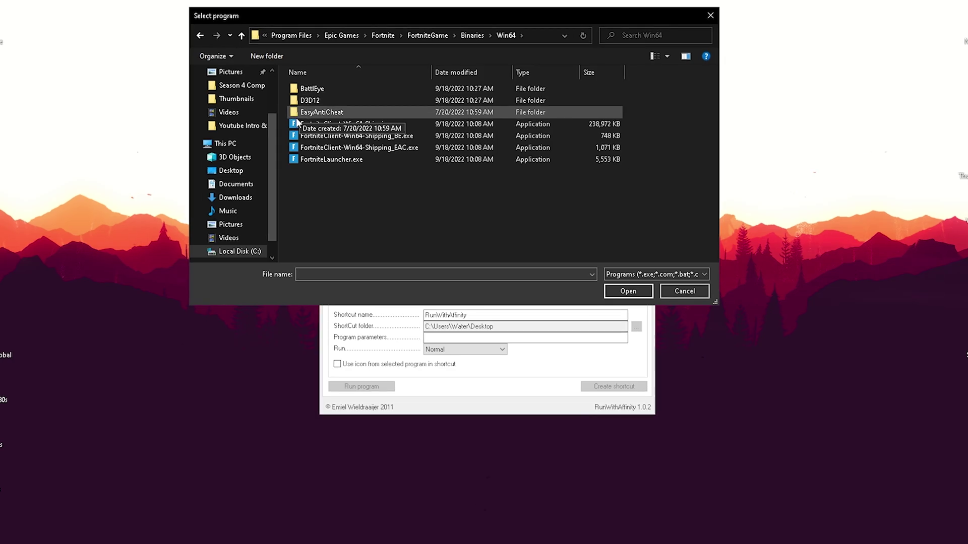
left_click(290, 125)
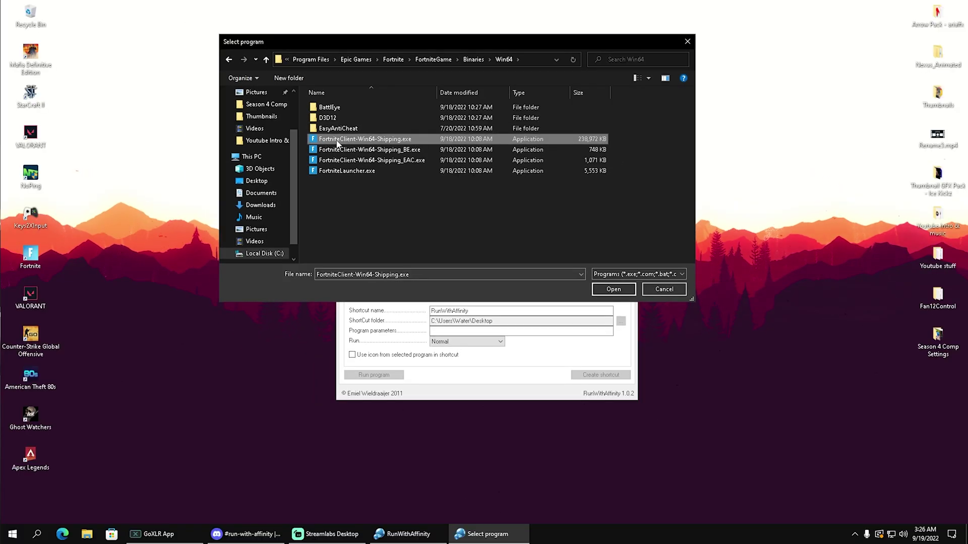
double_click(374, 141)
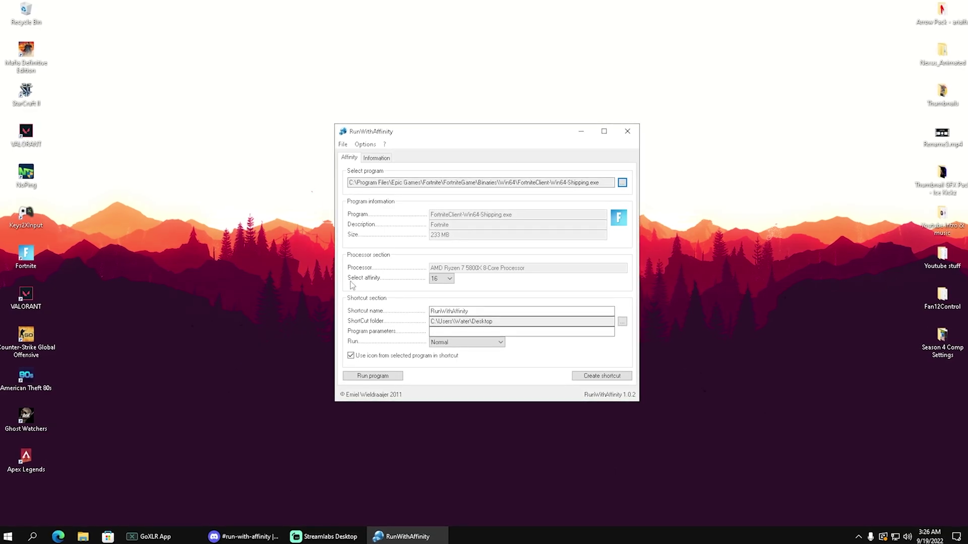
Keep processor affinity at 16 and set Run to Maximized
left_click(441, 279)
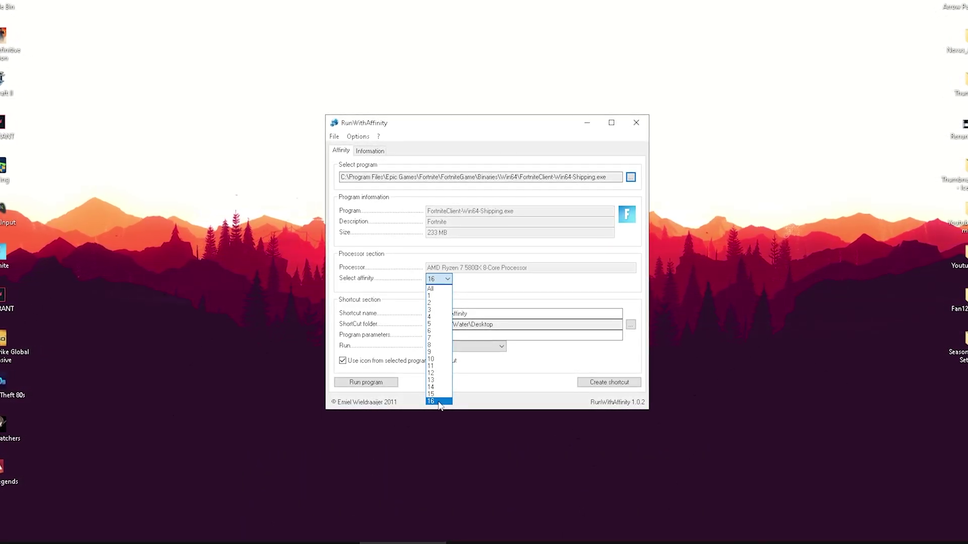
left_click(438, 402)
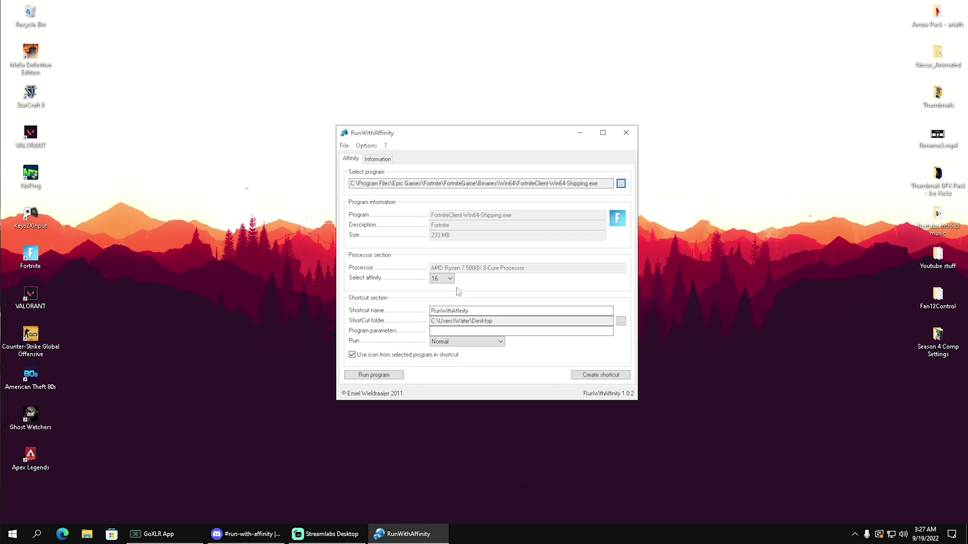
left_click(444, 342)
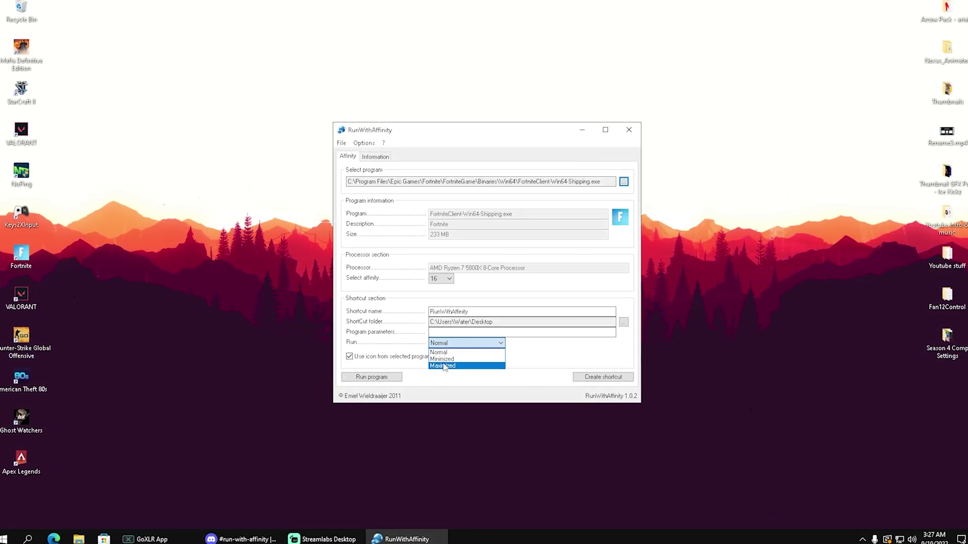
left_click(442, 365)
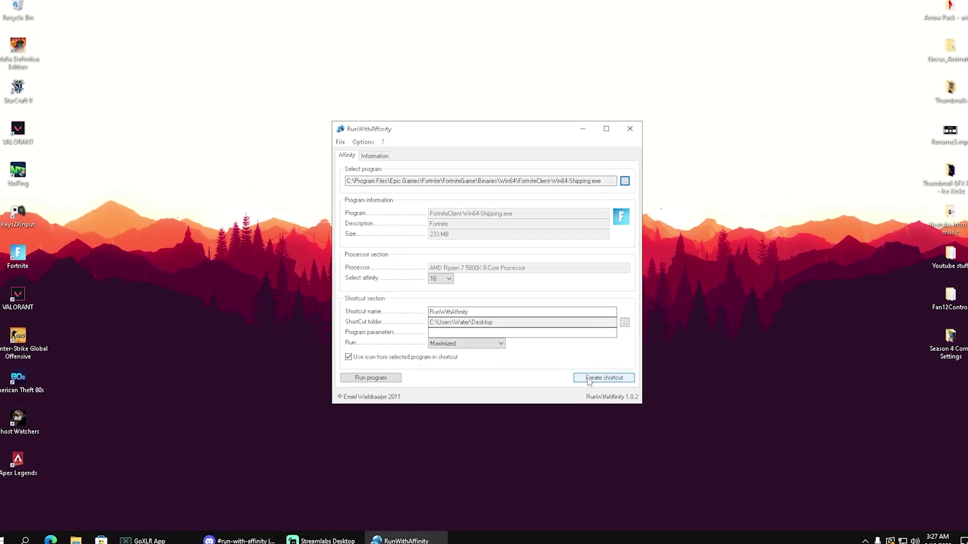
Create the desktop shortcut, acknowledge the confirmation, and move the new icon higher up
left_click(588, 382)
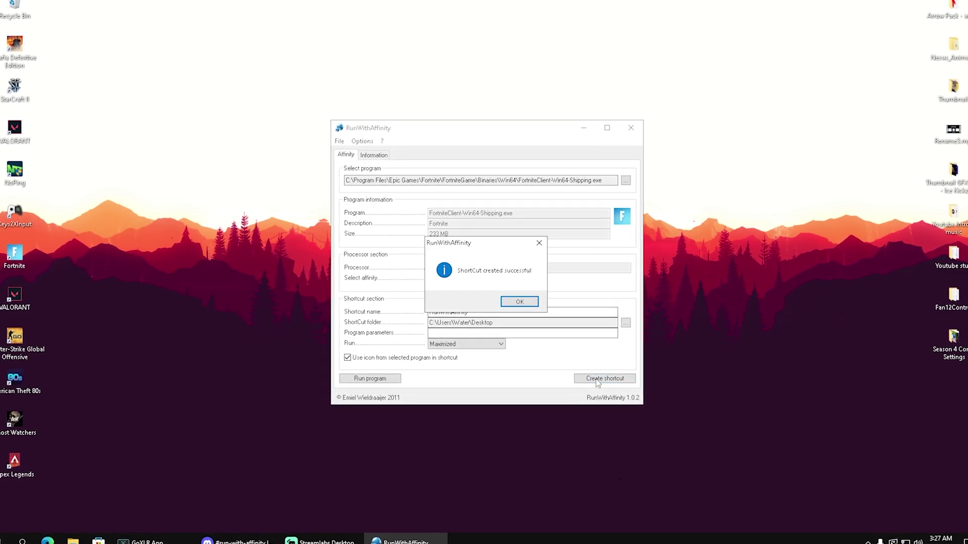
left_click(519, 301)
left_click_drag(11, 504, 196, 211)
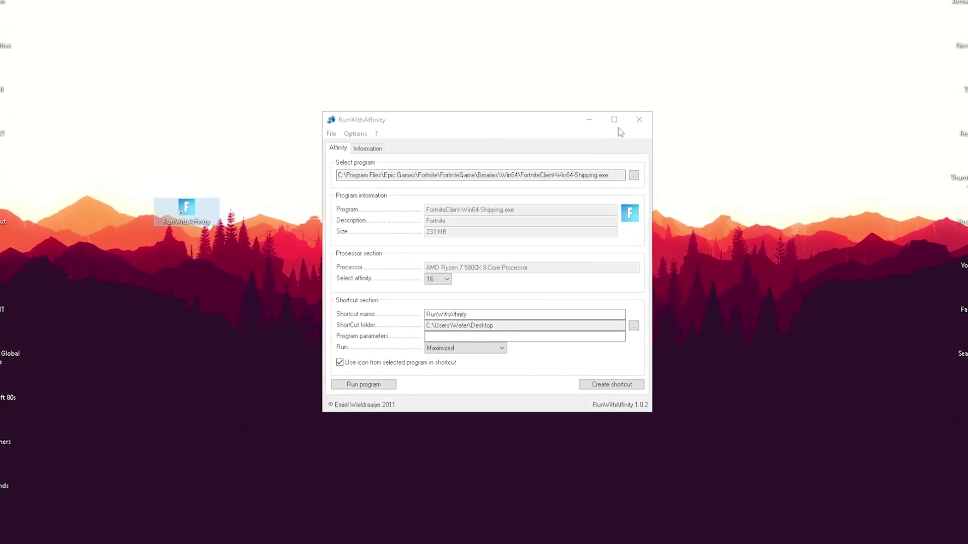
Close RunWithAffinity and select both the RunWithAffinity archive and folder on the desktop
left_click(640, 119)
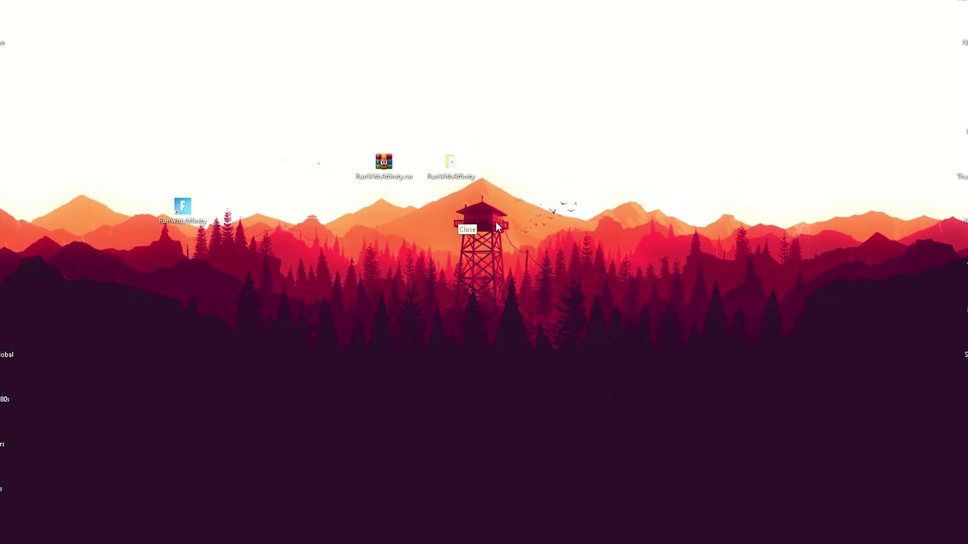
left_click_drag(505, 107, 352, 184)
left_click(452, 228)
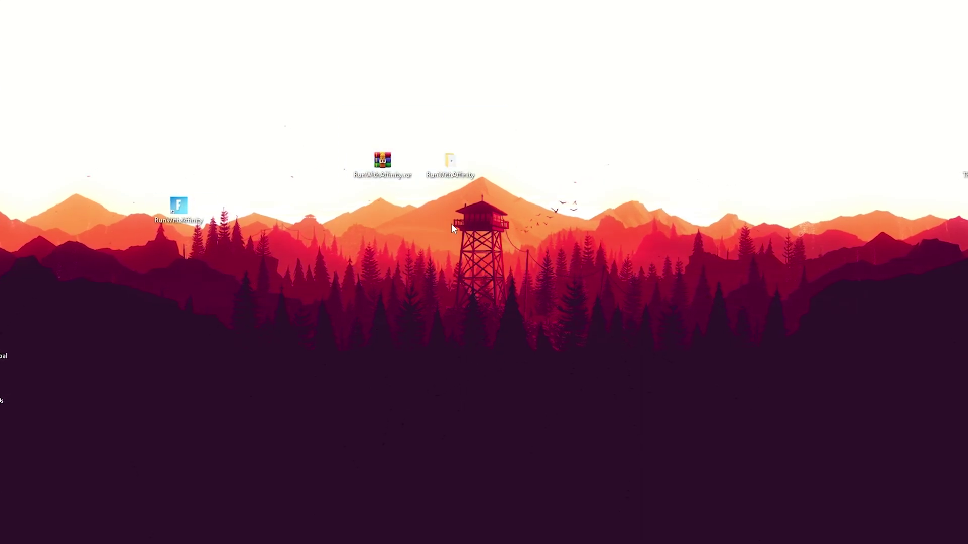
left_click_drag(317, 124, 476, 186)
Delete the selected archive and folder, then nudge the Fortnite shortcut into place
right_click(449, 167)
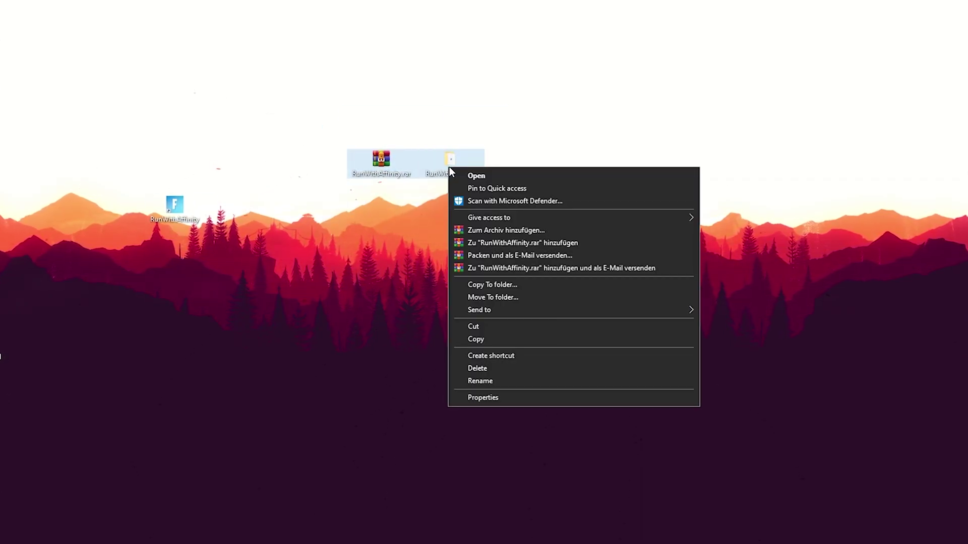
left_click(484, 368)
left_click_drag(180, 196, 201, 183)
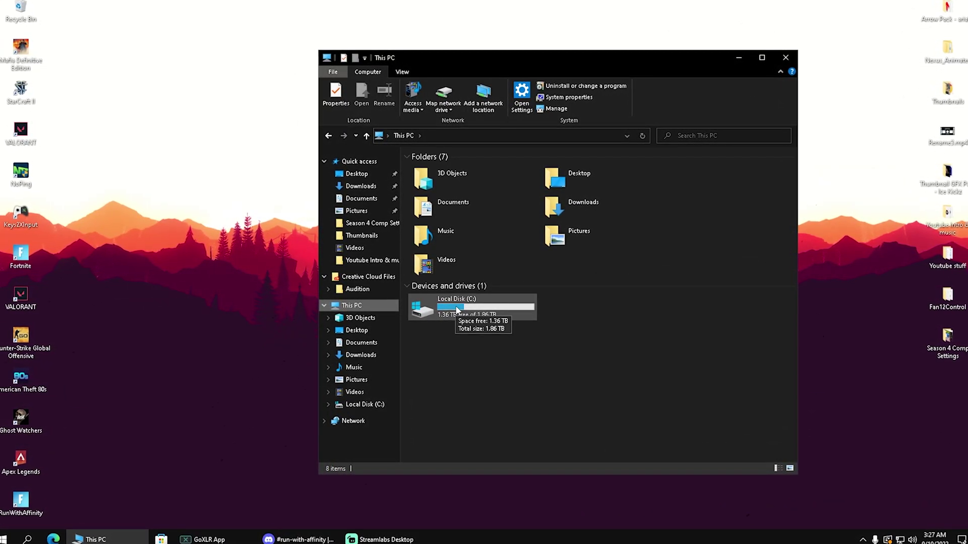
Navigate from Local Disk (C:) through Program Files\Epic Games\Fortnite\FortniteGame\Binaries\Win64 into EasyAntiCheat
double_click(454, 315)
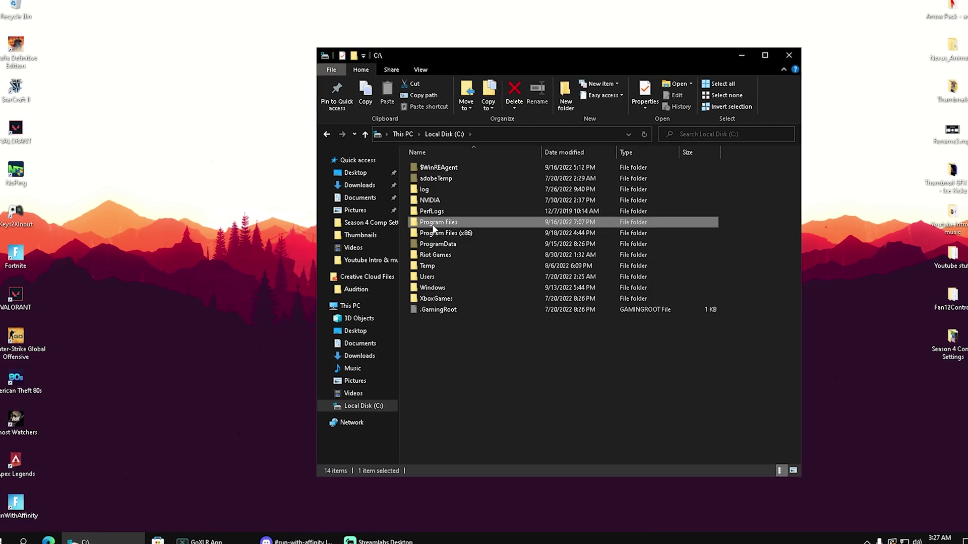
double_click(435, 224)
double_click(436, 218)
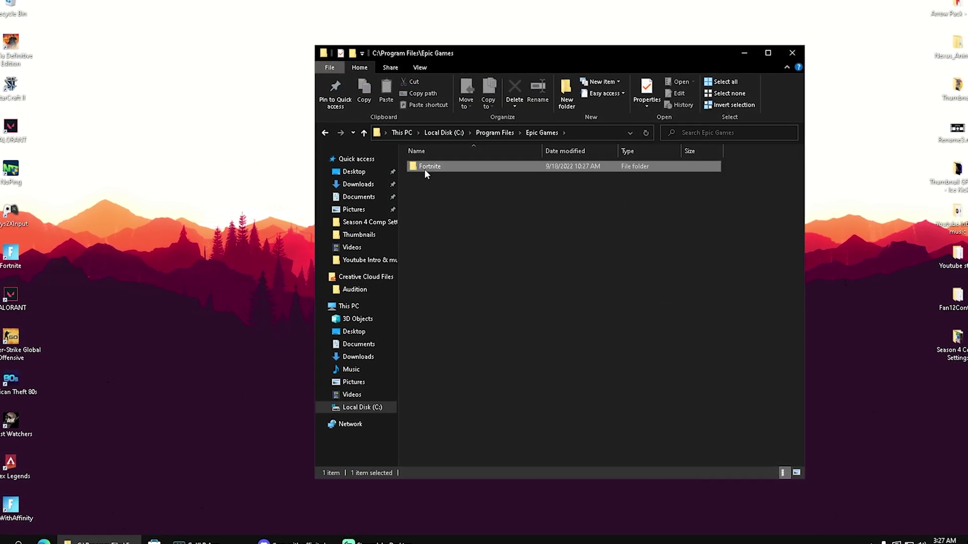
double_click(425, 168)
double_click(432, 199)
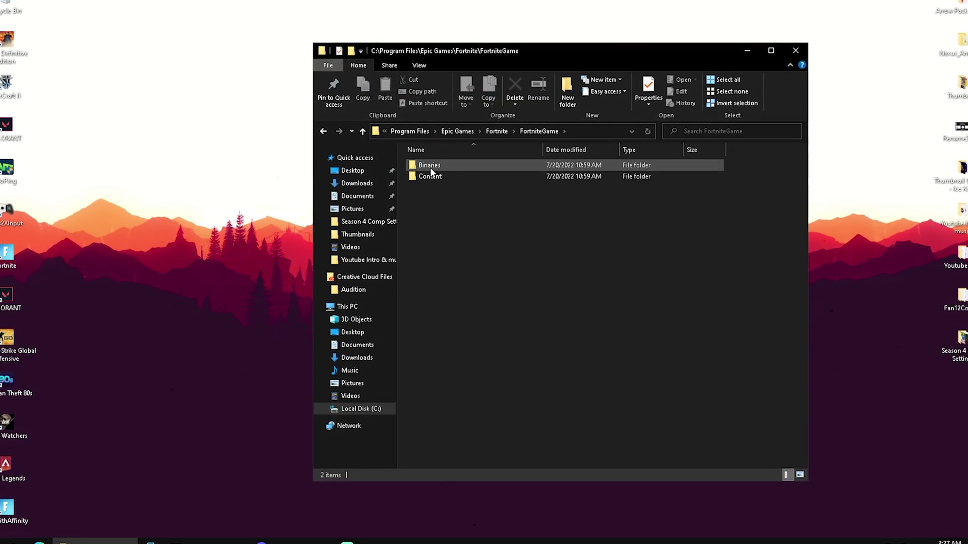
double_click(429, 166)
double_click(428, 177)
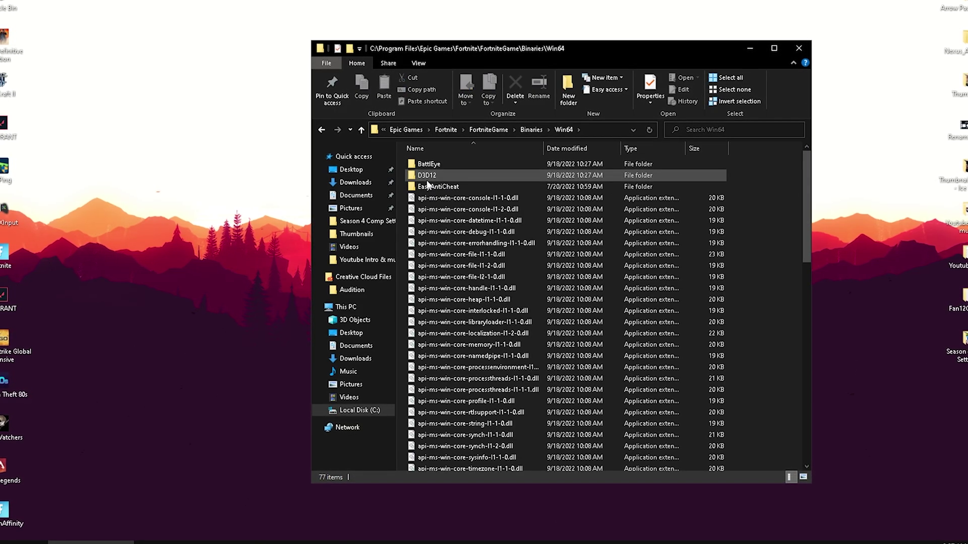
double_click(428, 186)
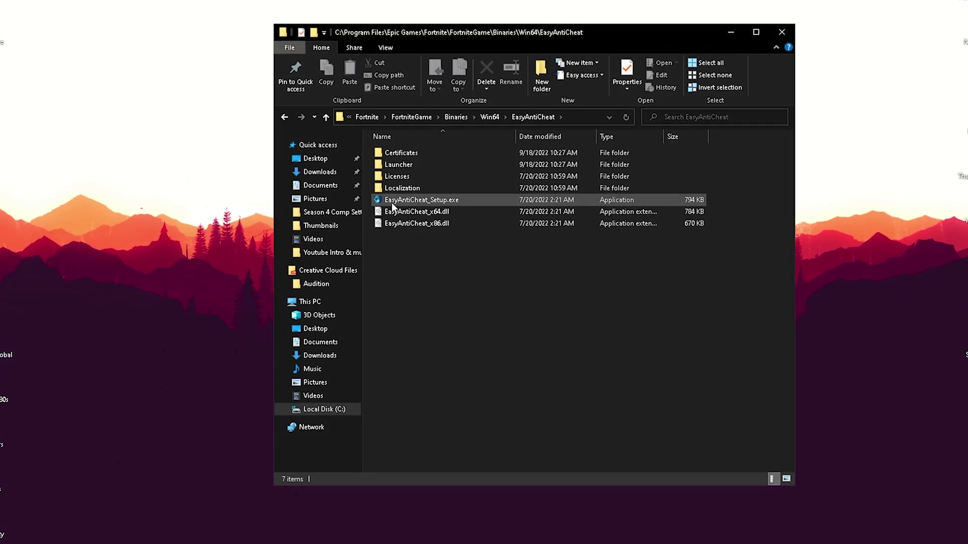
Run EasyAntiCheat_Setup.exe and repair the Easy Anti-Cheat service for Fortnite
left_click(410, 201)
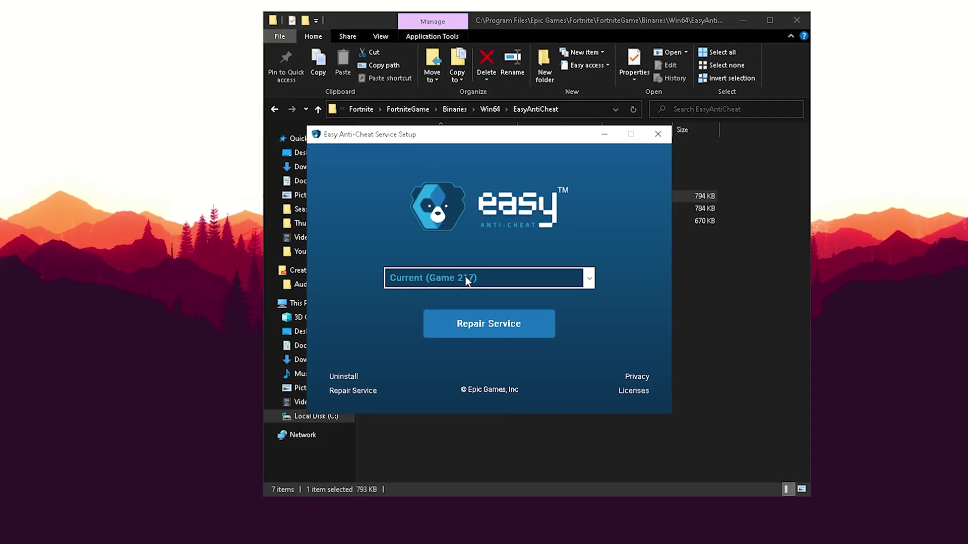
left_click(472, 327)
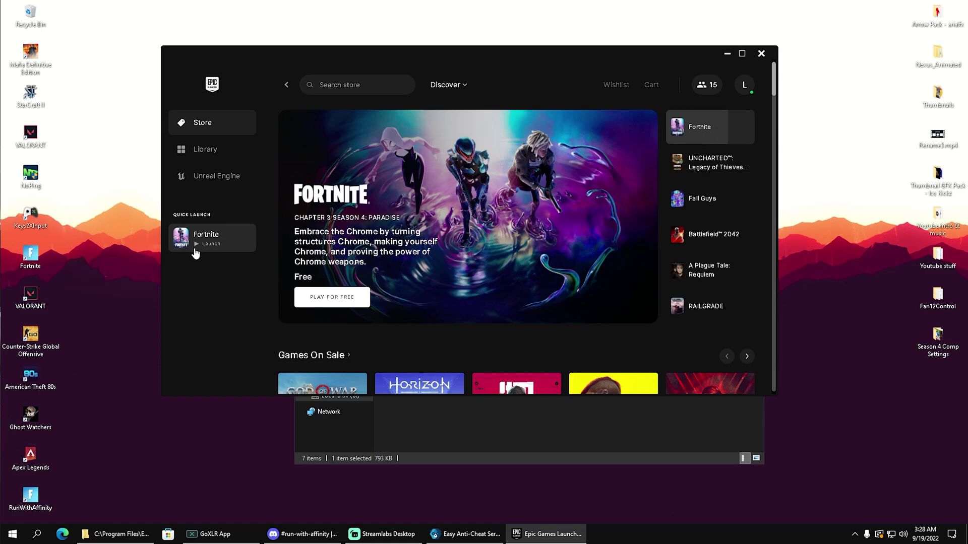
Launch Fortnite from the Quick Launch entry in the Epic Games Launcher sidebar
left_click(196, 250)
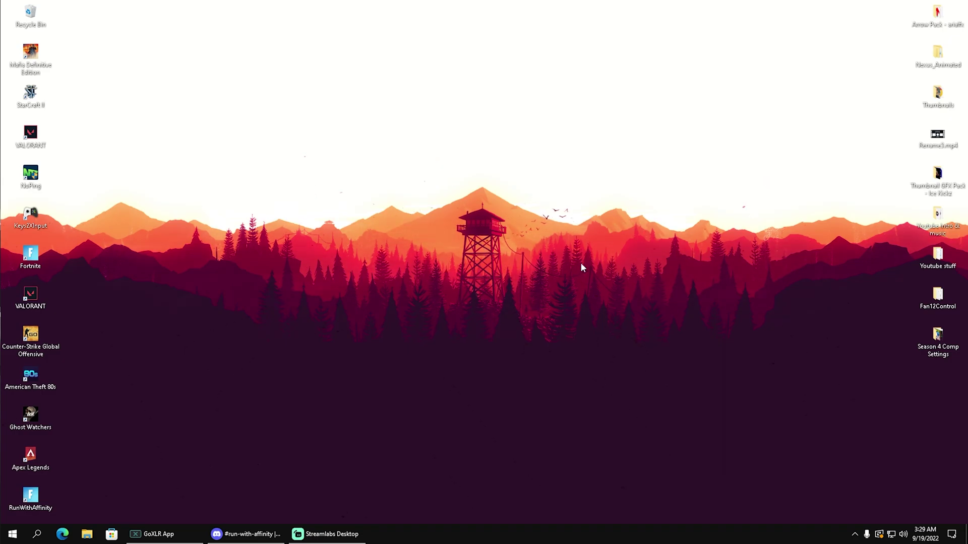
Search 'clean' to open Disk Cleanup, tick DirectX Shader Cache, and permanently delete the files
key("super")
type("clean")
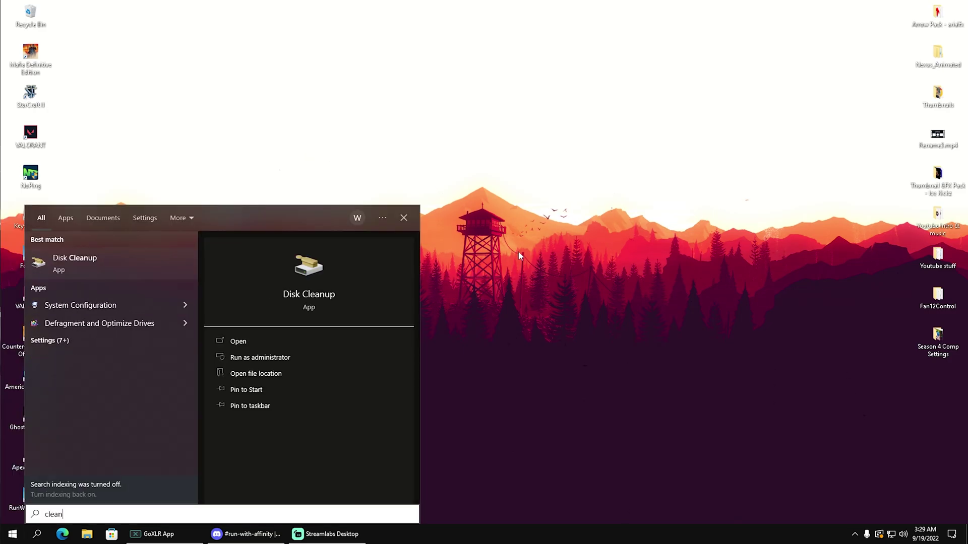
left_click(80, 263)
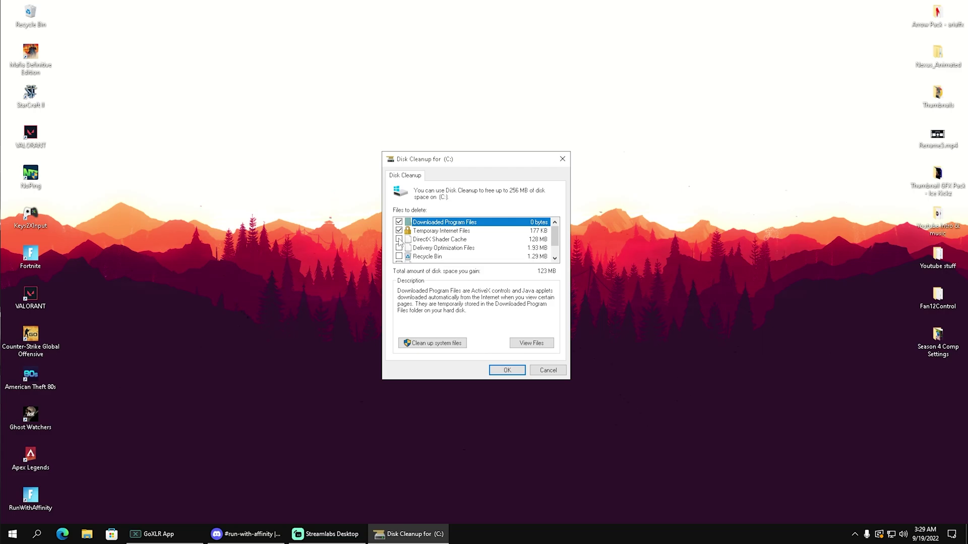
left_click(419, 241)
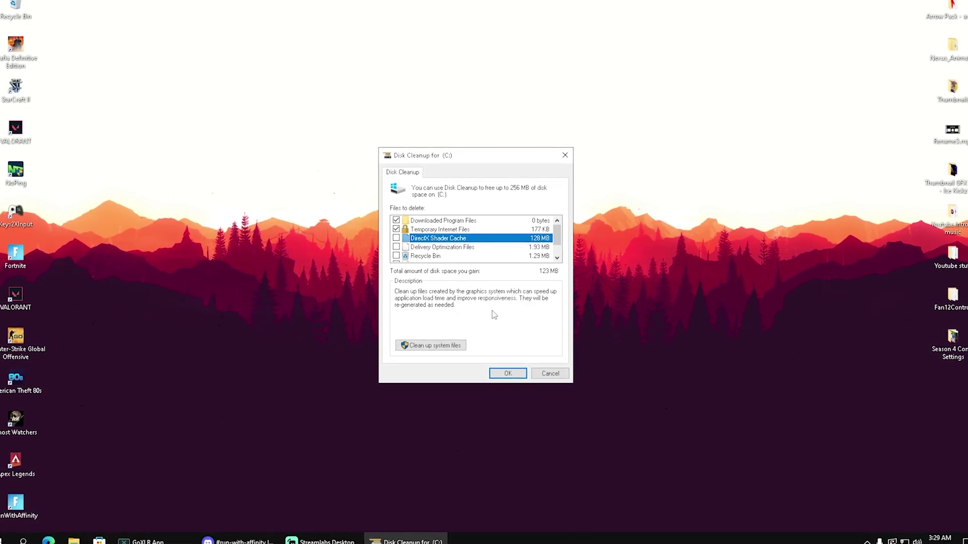
key("space")
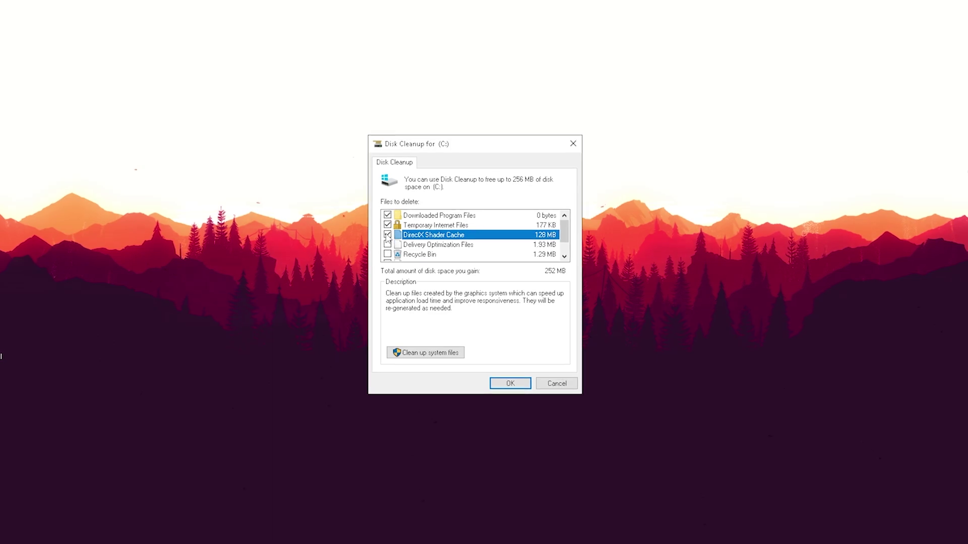
left_click(511, 384)
left_click(495, 274)
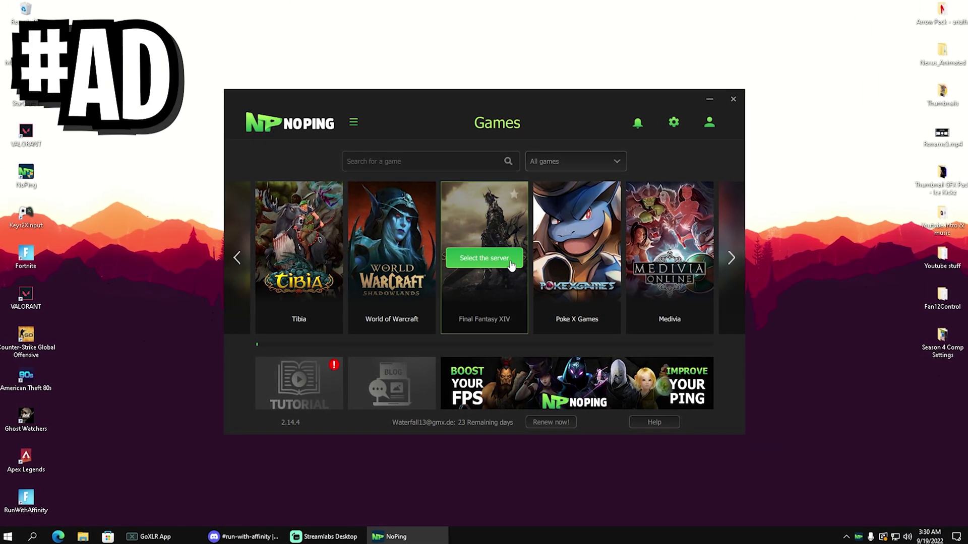
Review NoPing's Settings and Boost Fps Windows optimisation options, then close both panels
left_click(673, 123)
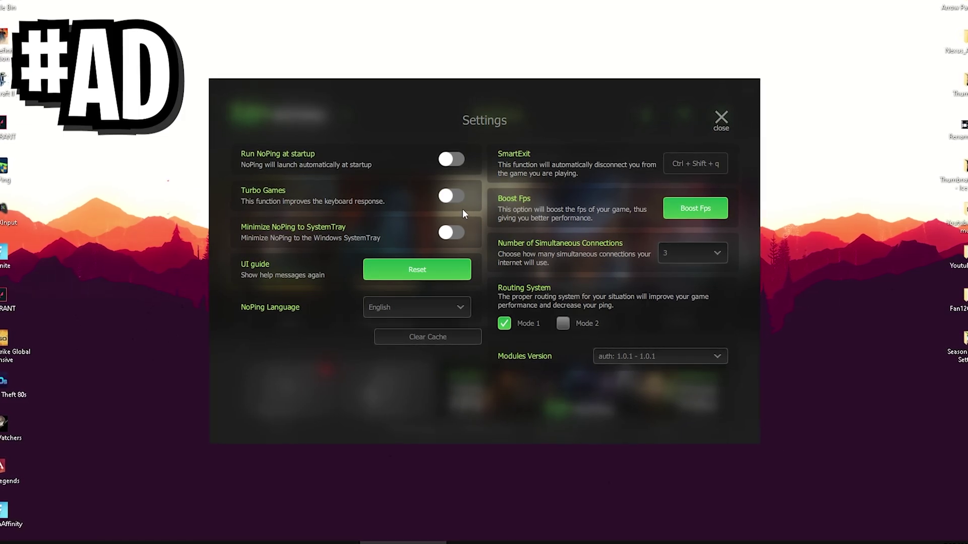
left_click(686, 205)
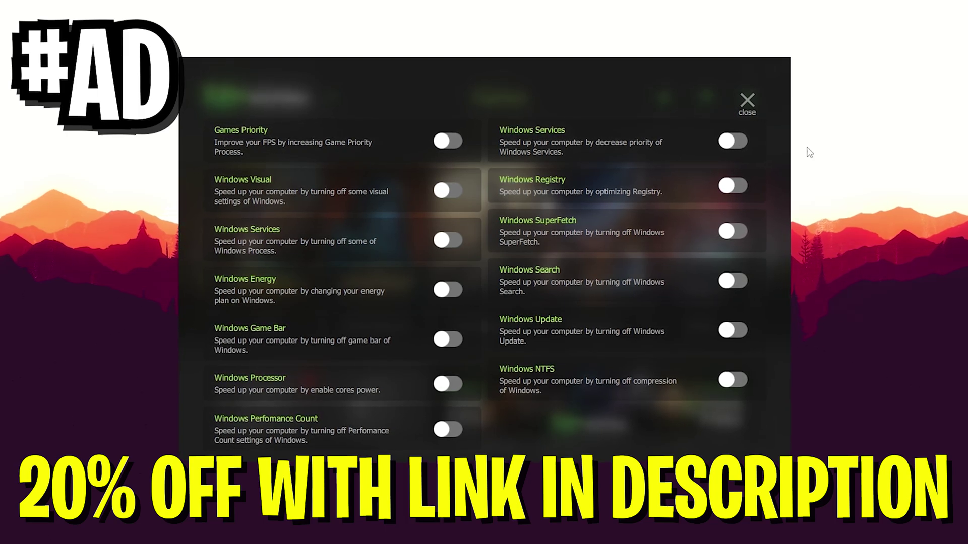
left_click(747, 100)
left_click(705, 98)
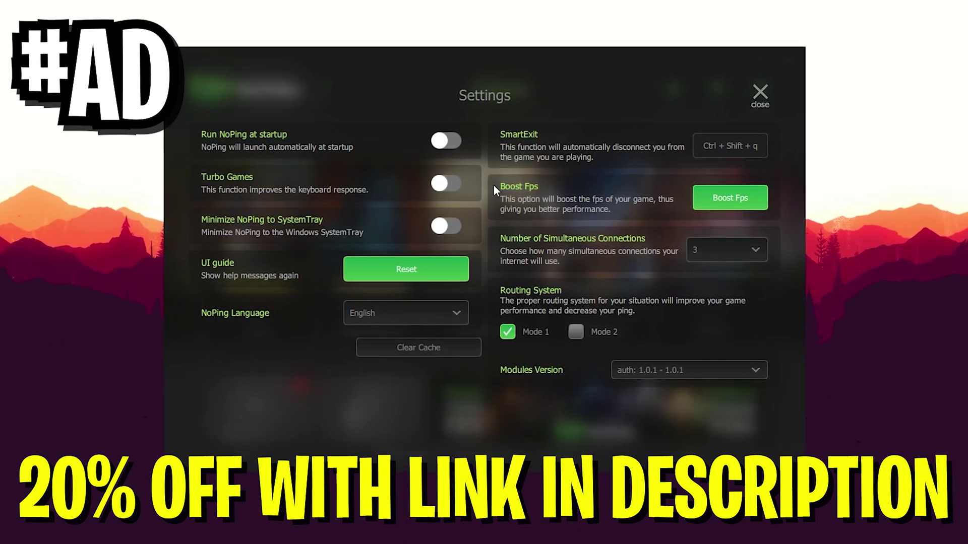
left_click(758, 93)
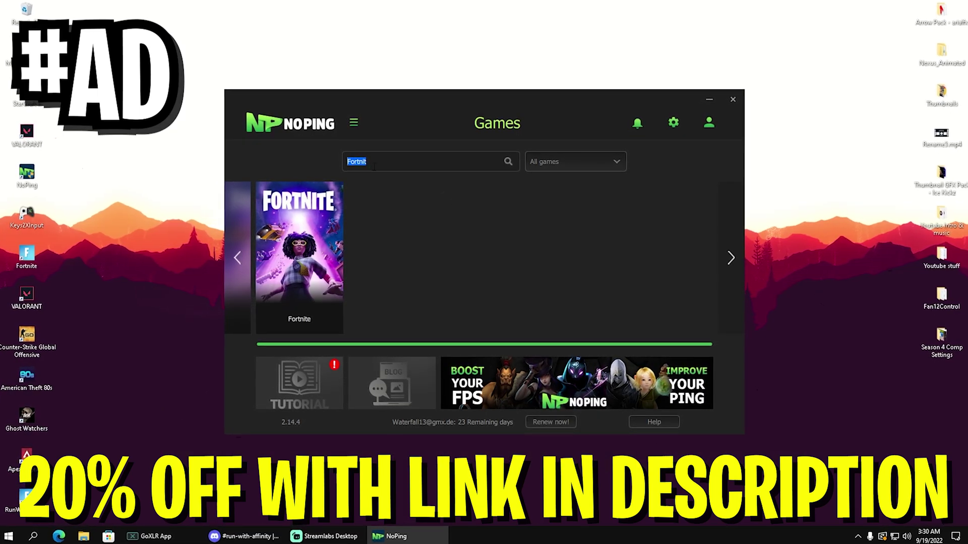
Search for Valorant and try its Frankfurt 04, 03 and 02 servers
type("Valora")
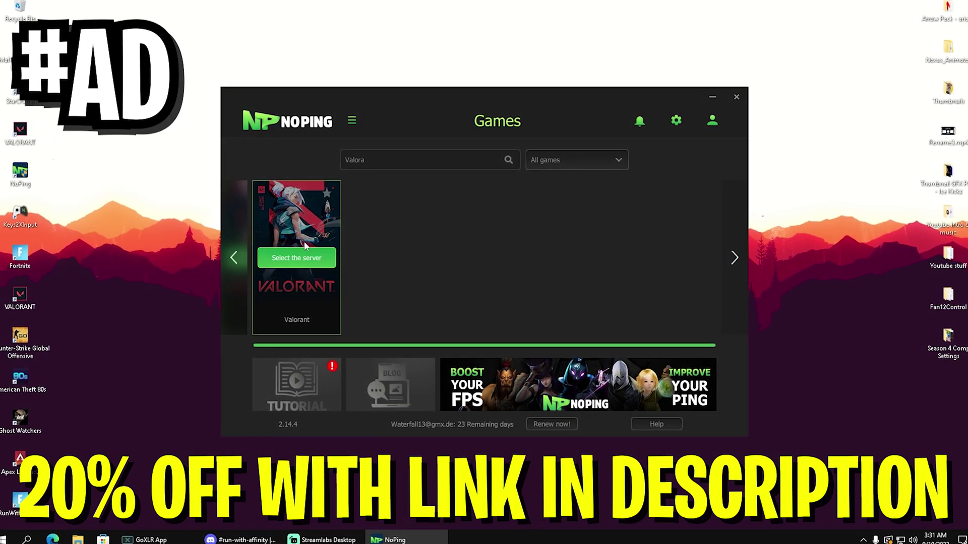
left_click(305, 252)
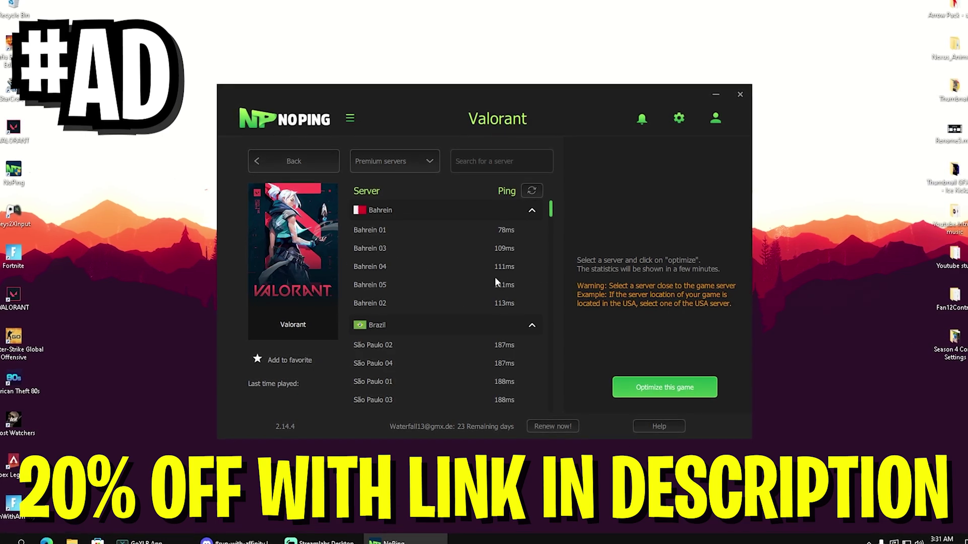
scroll(474, 252, "down", 5)
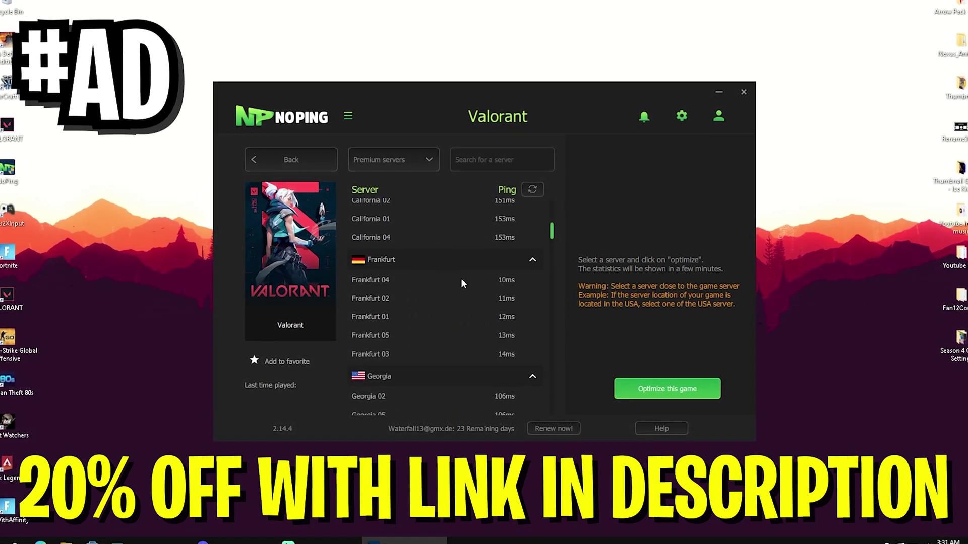
left_click(461, 280)
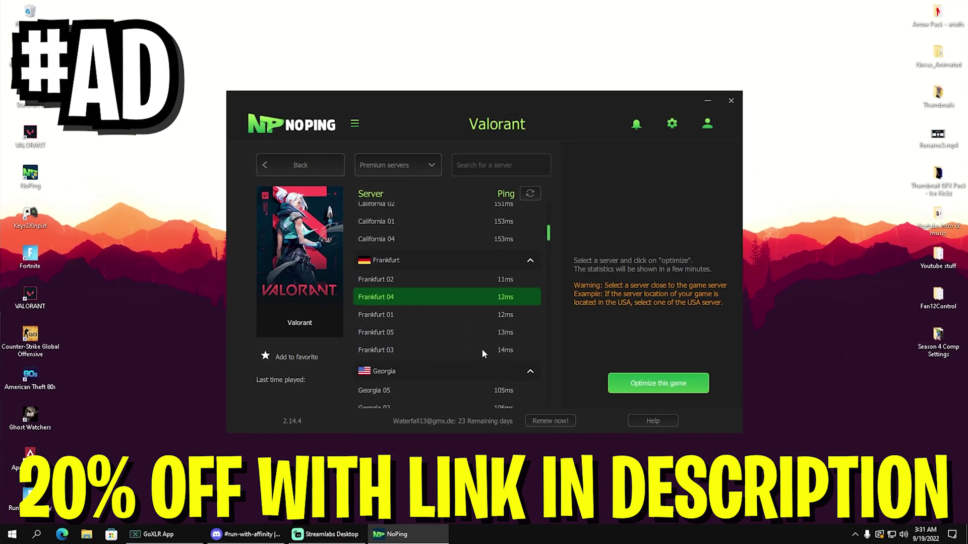
left_click(481, 350)
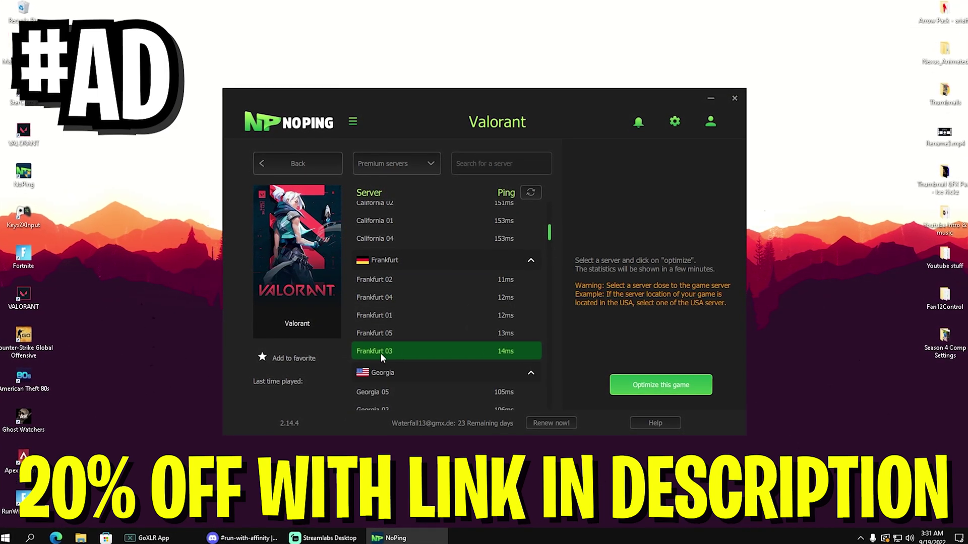
left_click(394, 279)
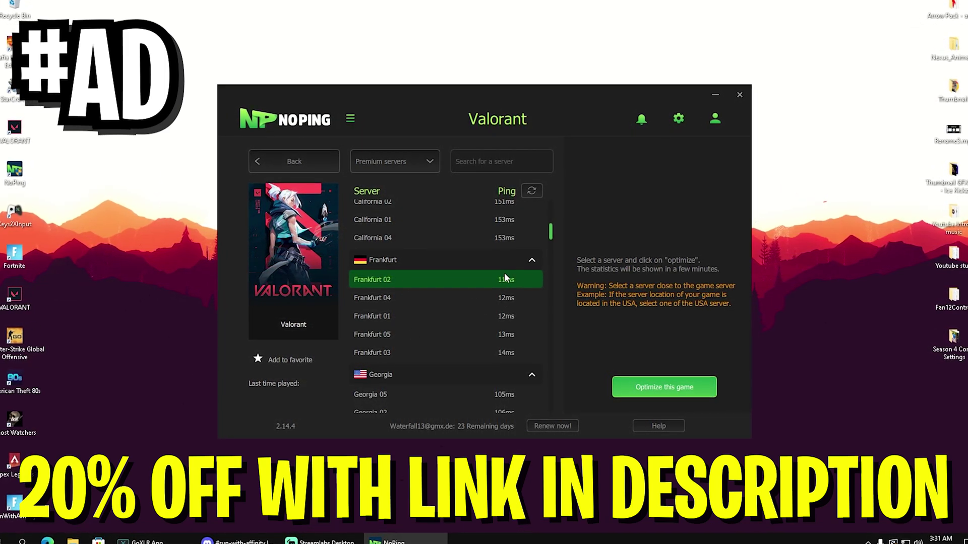
Return to the games list, search Fortnite, and browse its Europe servers like London 02 and 03
left_click(283, 156)
left_click_drag(384, 164, 288, 153)
type("Fortni")
left_click(269, 259)
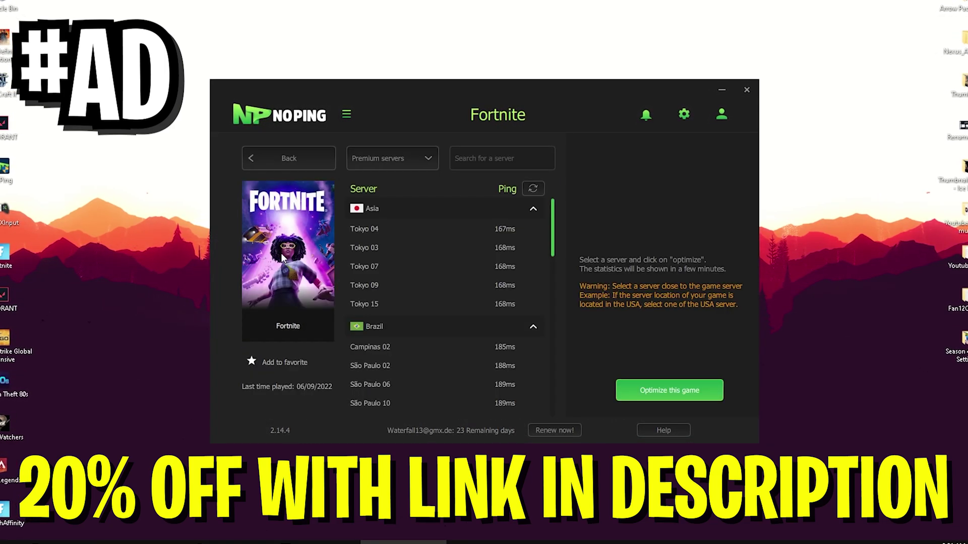
scroll(552, 267, "down", 5)
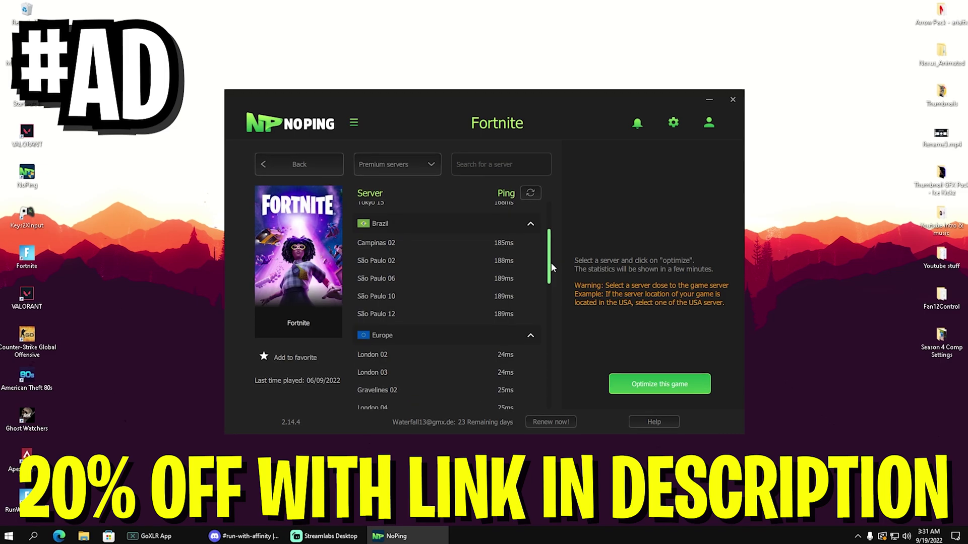
scroll(551, 262, "down", 3)
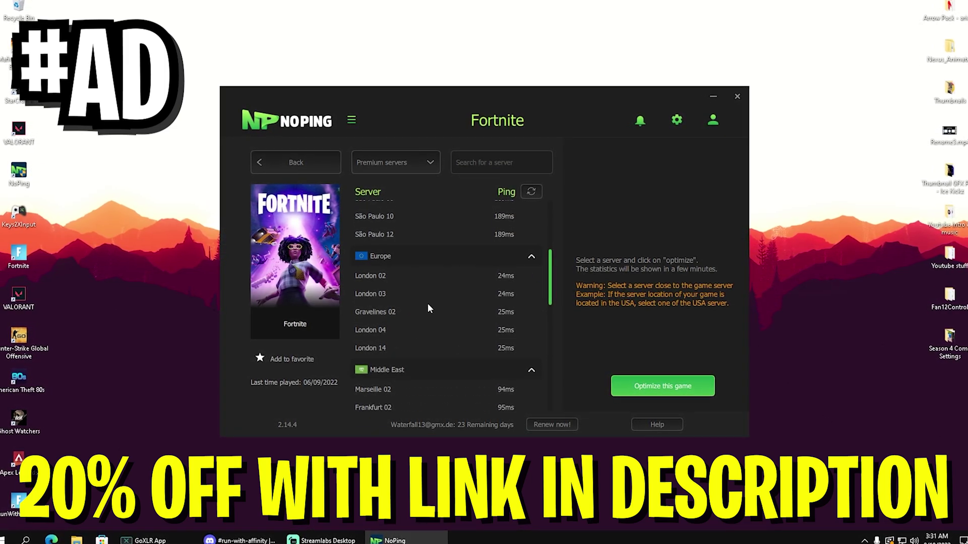